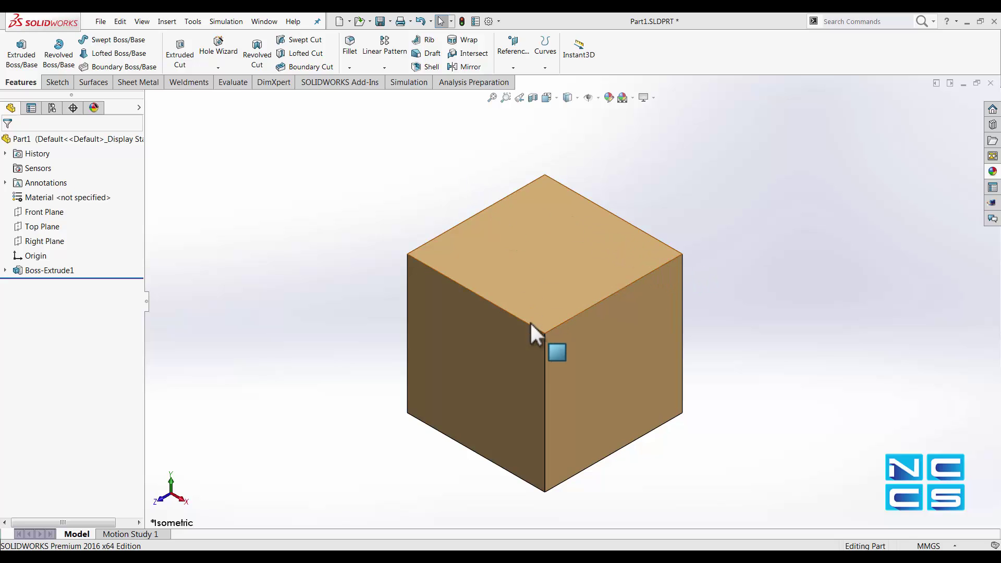
Inspect the cube's right face and the Reference Geometry menu without creating anything
left_click(615, 359)
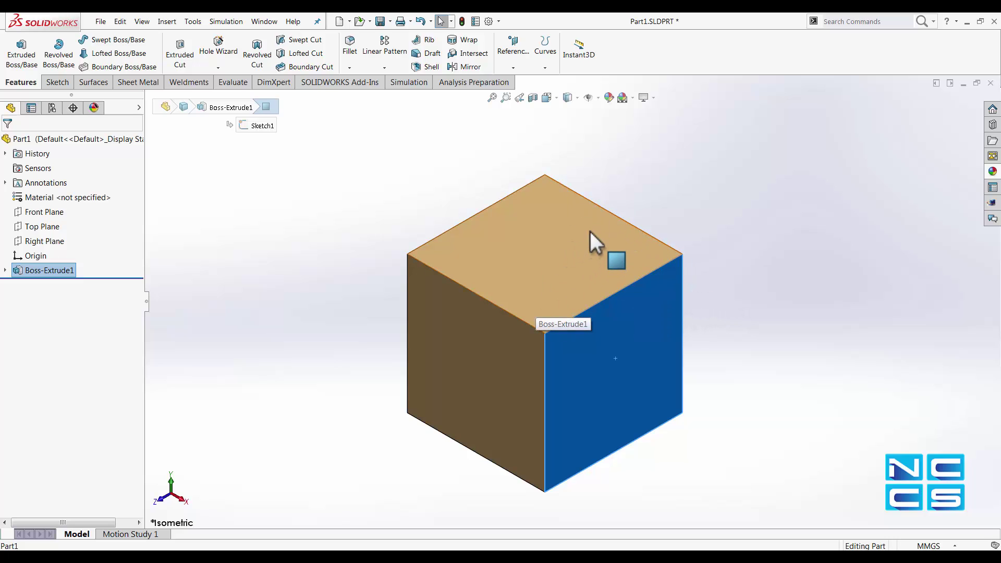
left_click(299, 232)
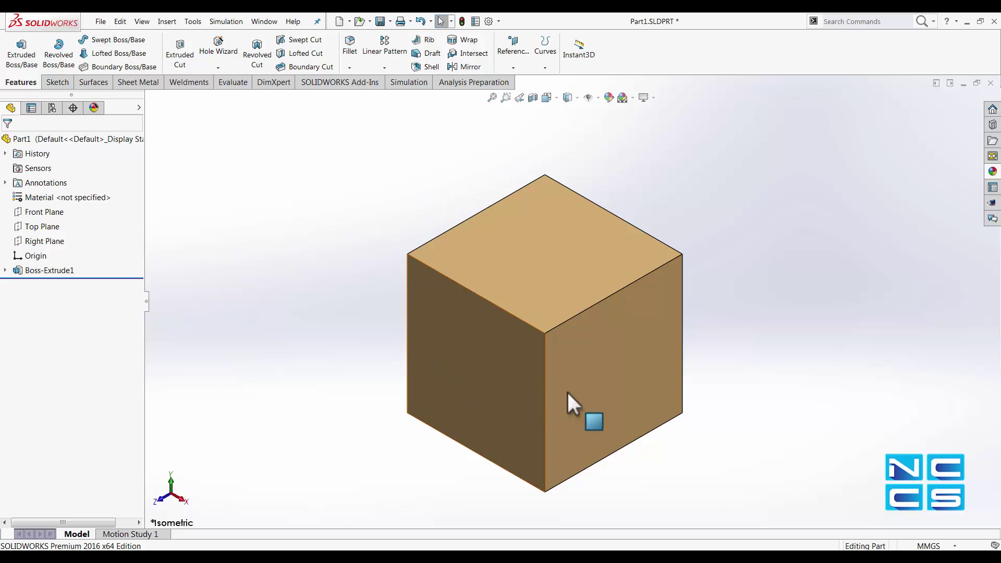
left_click(514, 68)
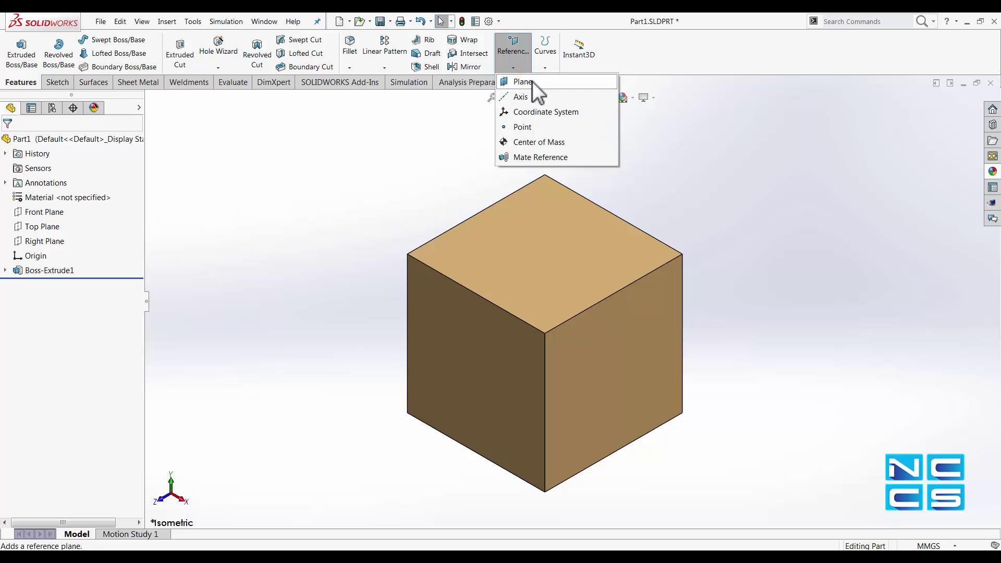
left_click(415, 192)
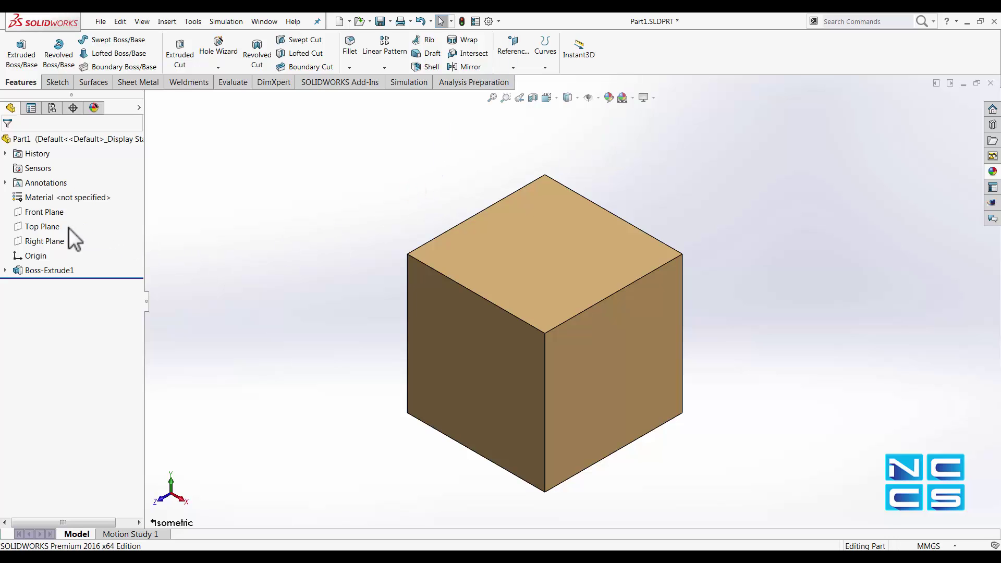
Create a reference plane offset 63.86mm above the Top Plane by Ctrl-dragging it
left_click(49, 229)
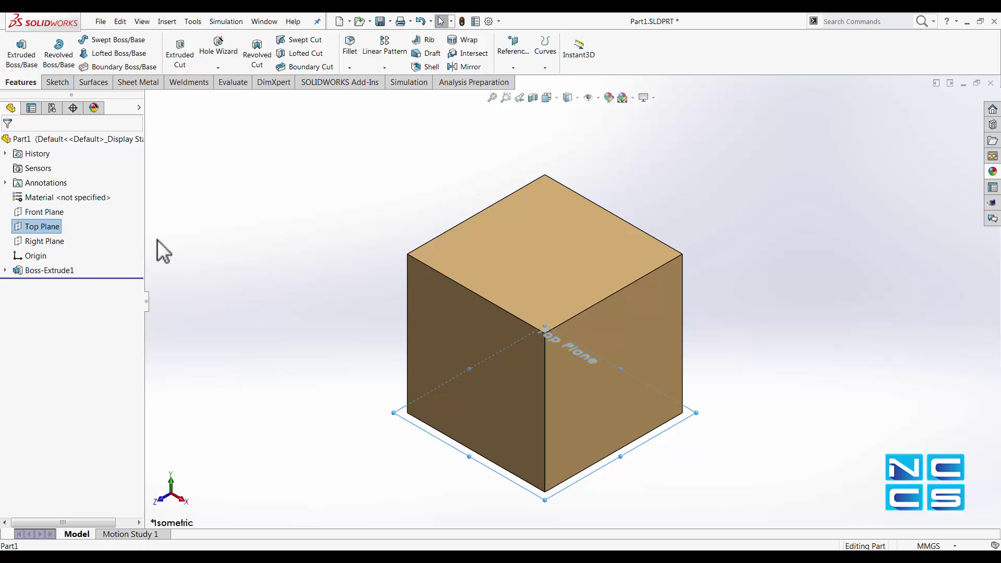
left_click(47, 227)
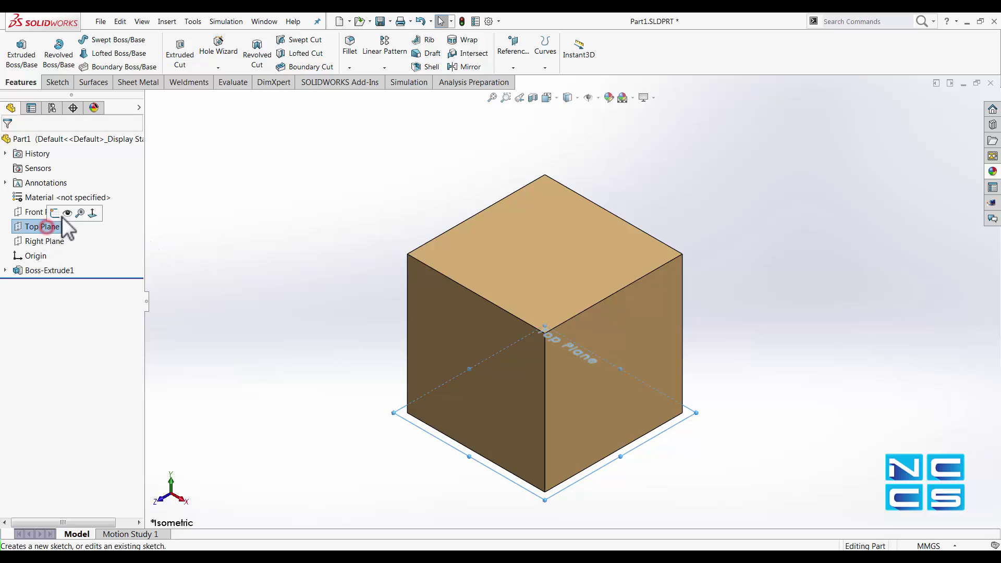
left_click(22, 227)
left_click(20, 225)
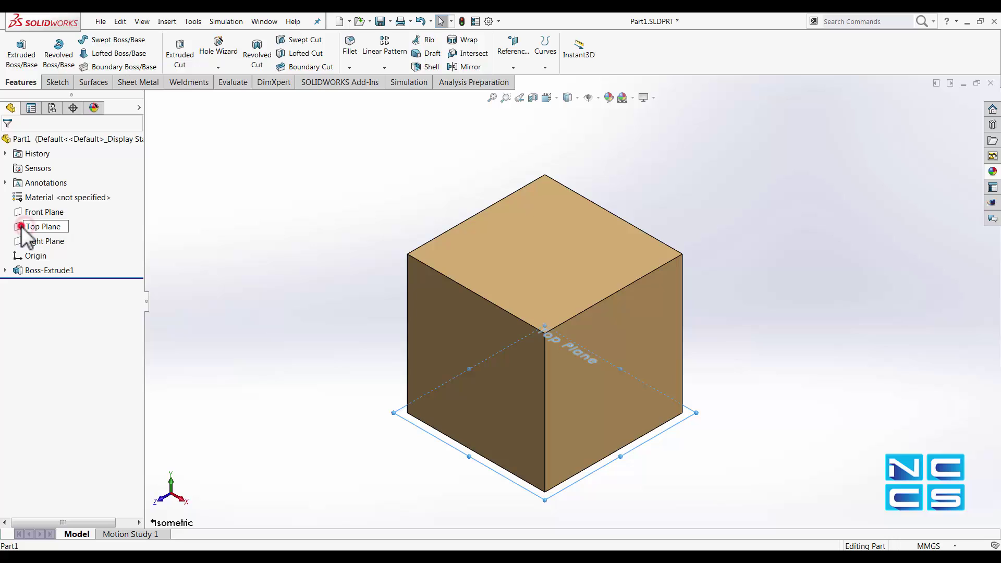
left_click(261, 368)
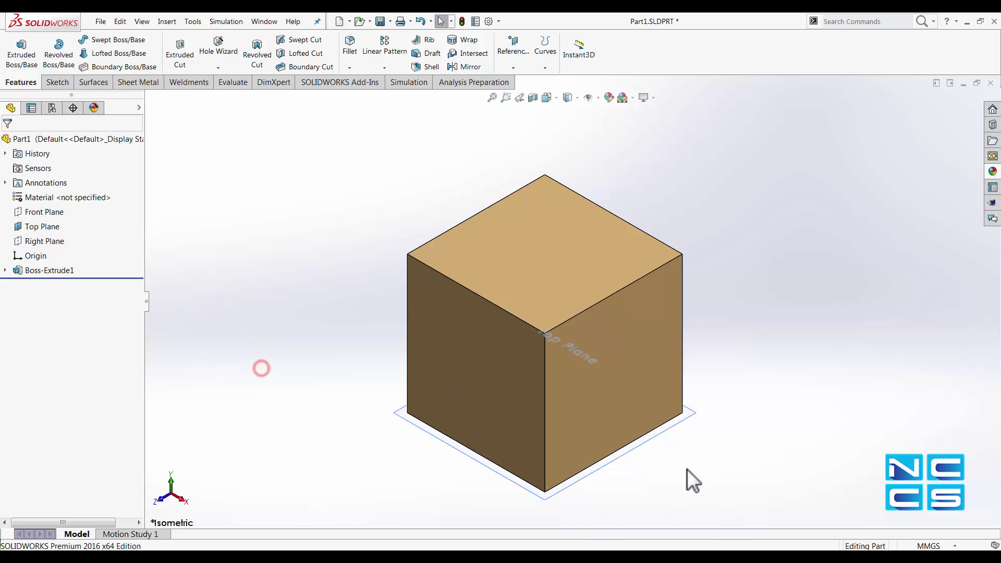
left_click(670, 429)
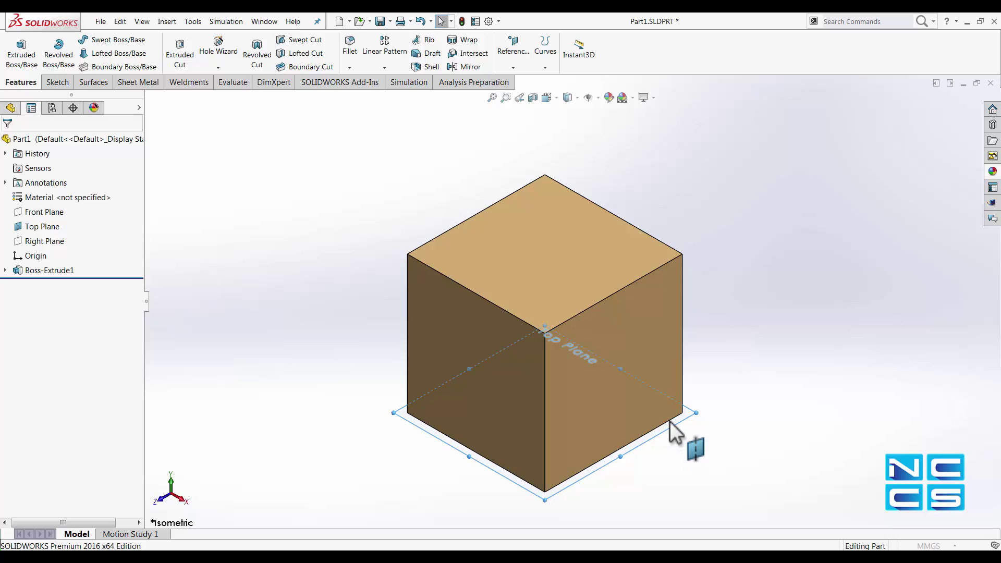
left_click_drag(646, 320, 677, 236, "ctrl")
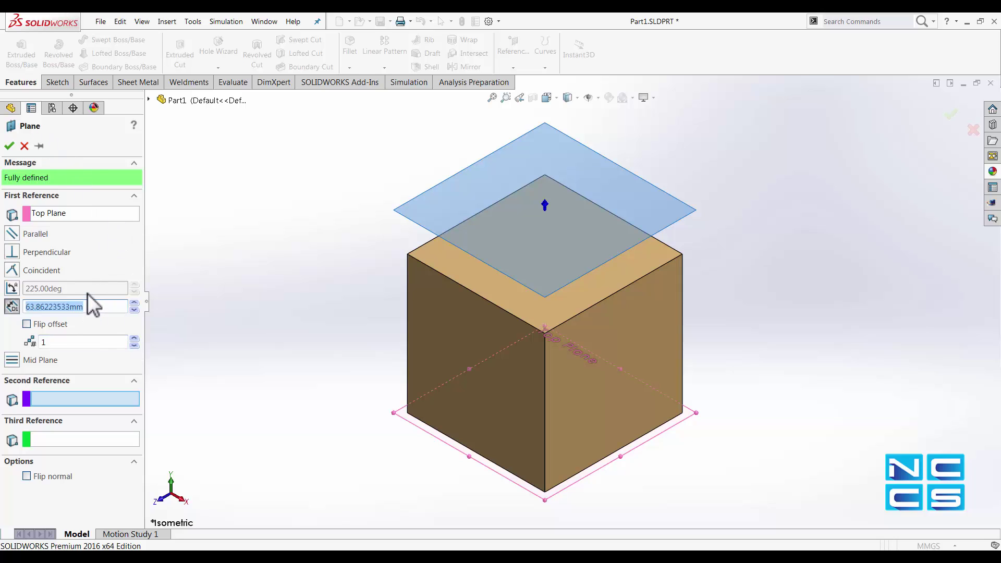
Set the plane angle to 225deg with the cube's upper edge as second reference
left_click(11, 289)
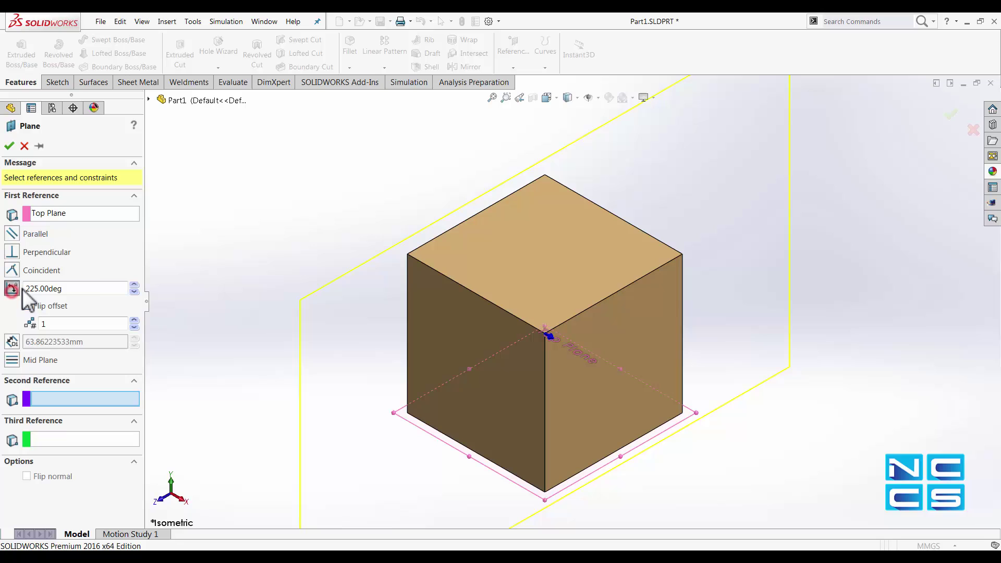
double_click(81, 289)
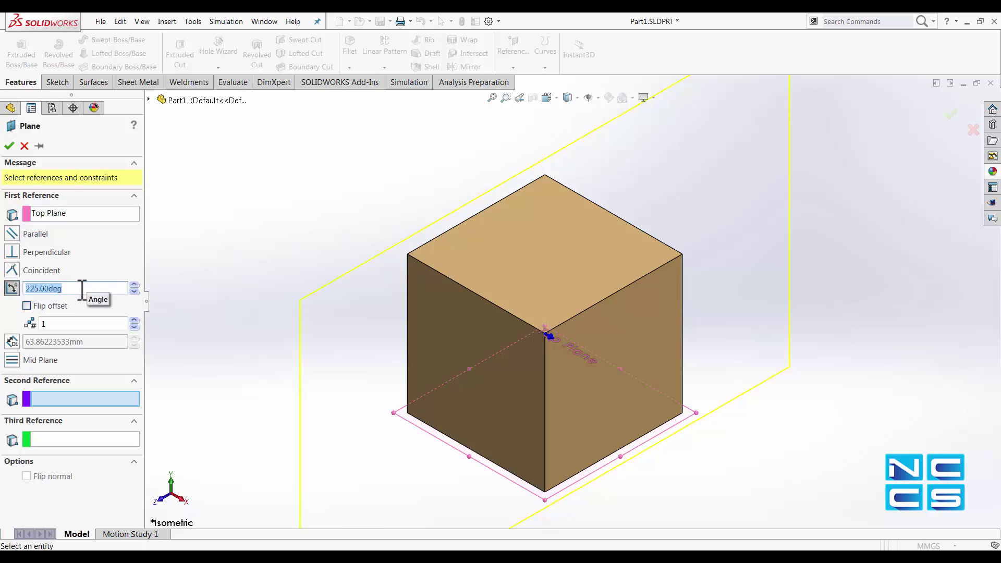
type("225")
key("Return")
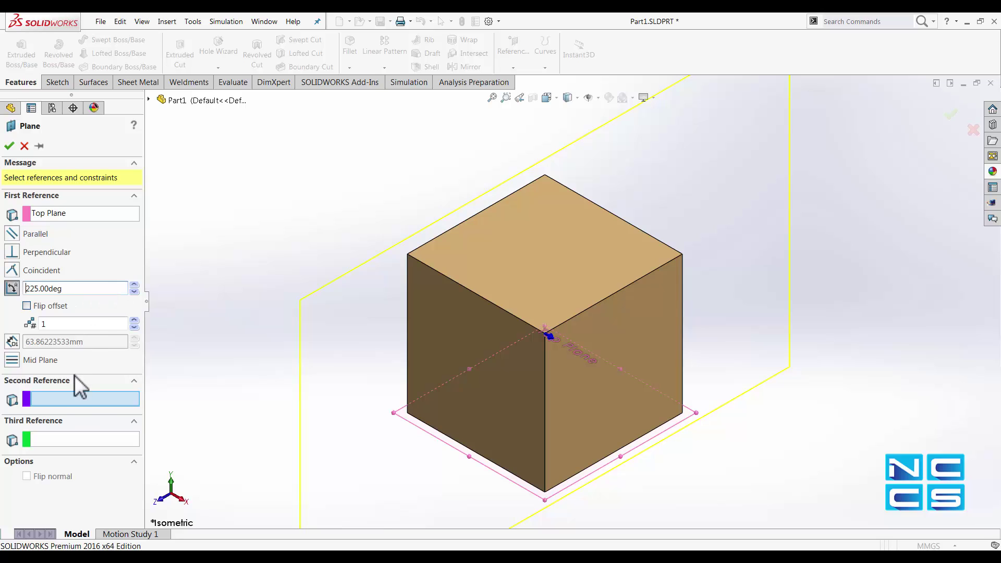
left_click(482, 300)
mouse_move(346, 395)
middle_mouse_down()
mouse_move(329, 388)
mouse_move(291, 402)
mouse_move(335, 402)
mouse_move(313, 353)
mouse_move(317, 371)
middle_mouse_up()
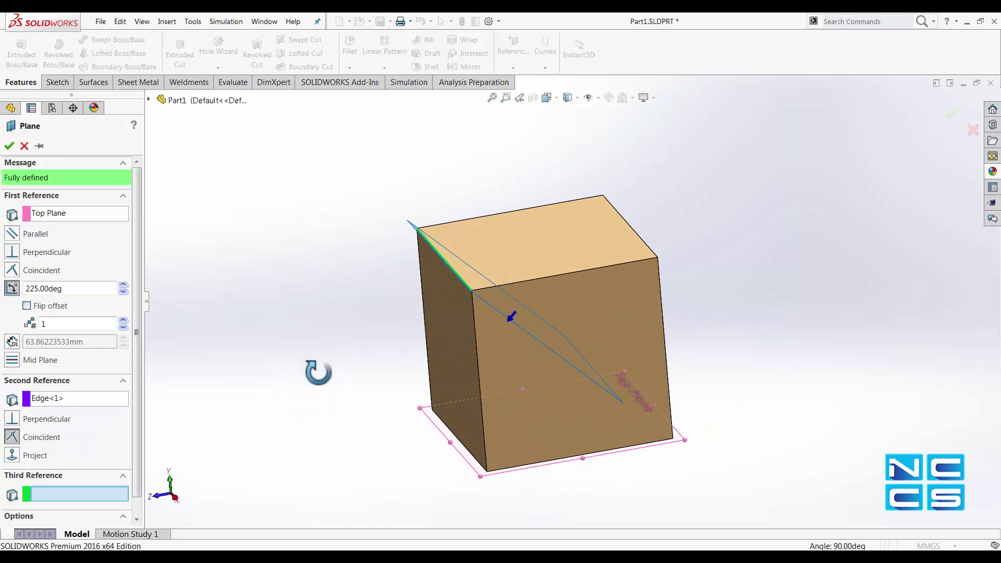
Turn on Flip offset so the tilted plane rises over the cube
left_click(67, 289)
double_click(67, 288)
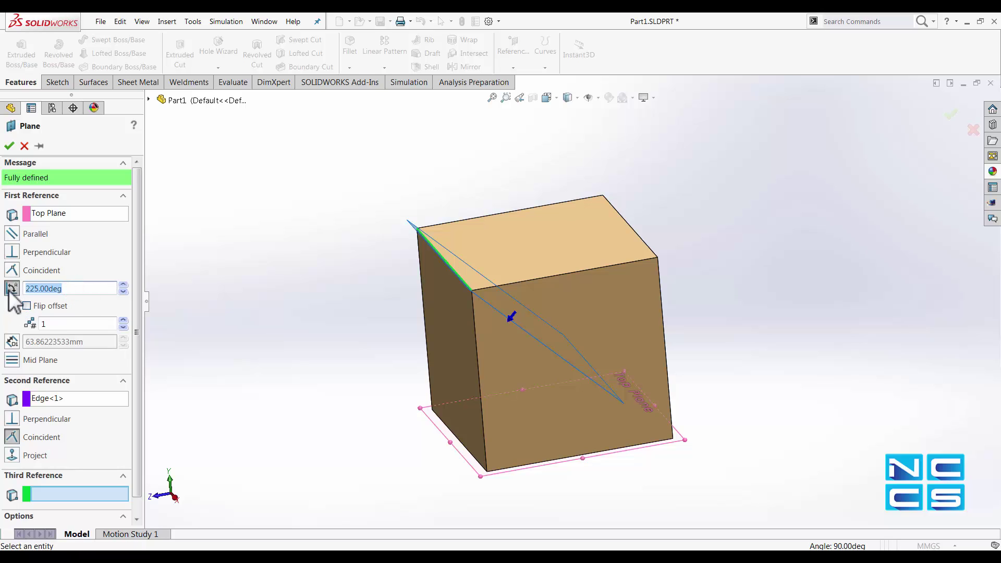
left_click(26, 305)
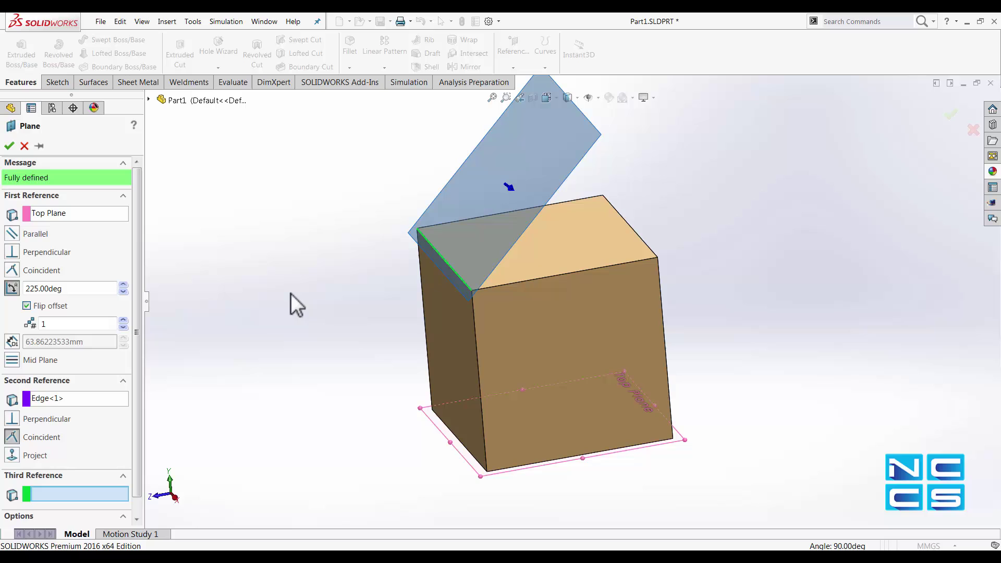
middle_click_drag(286, 293, 329, 284)
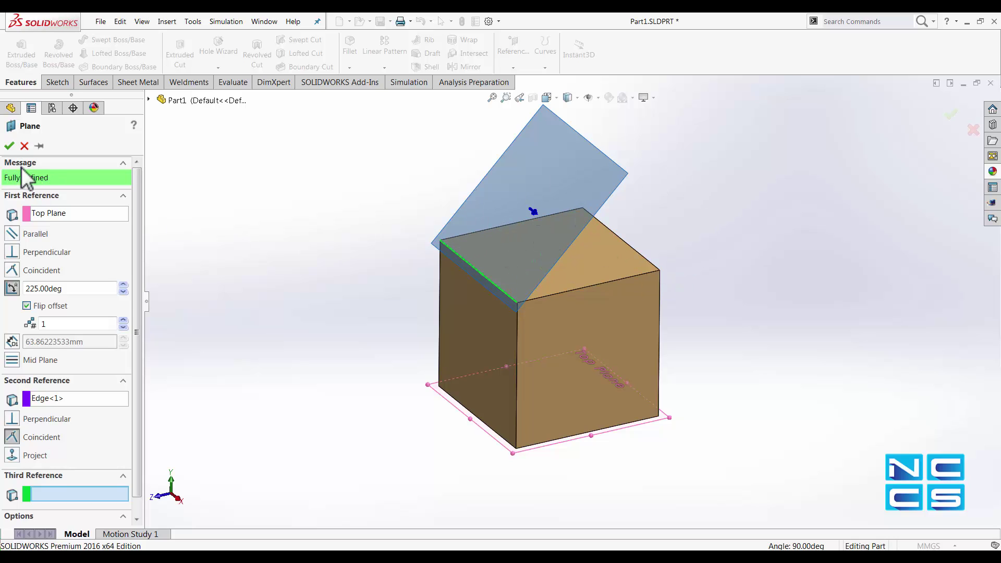
Accept Plane1 and sketch a rectangle on it starting at the origin
left_click(9, 146)
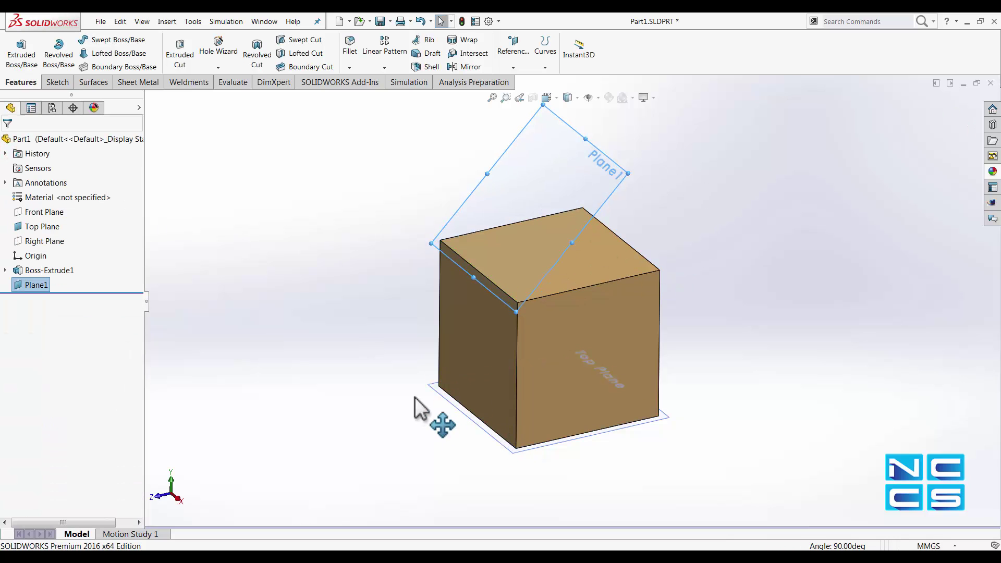
mouse_move(417, 407)
middle_mouse_down()
mouse_move(404, 358)
mouse_move(405, 409)
mouse_move(385, 385)
middle_mouse_up()
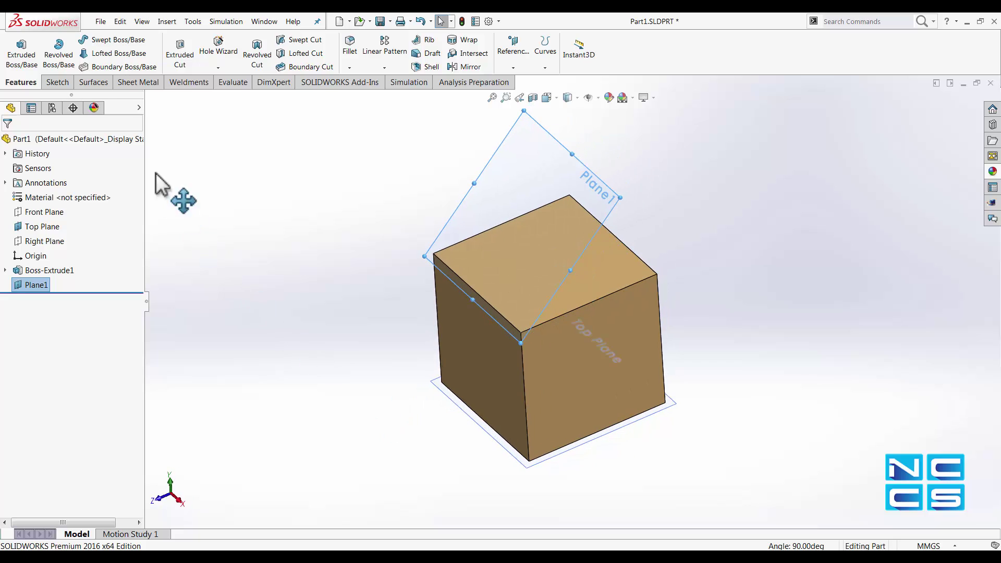
left_click(57, 82)
left_click(16, 49)
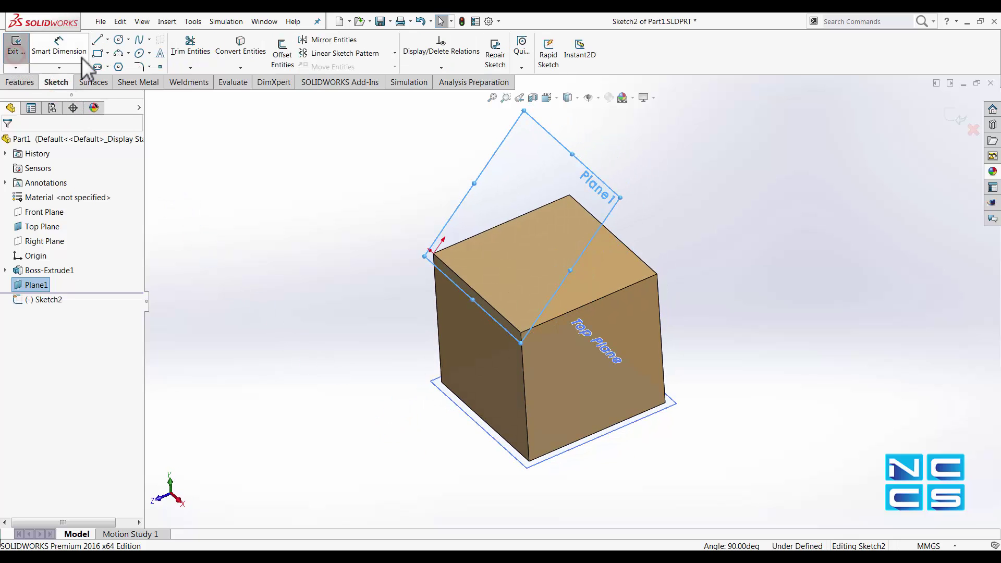
left_click(98, 52)
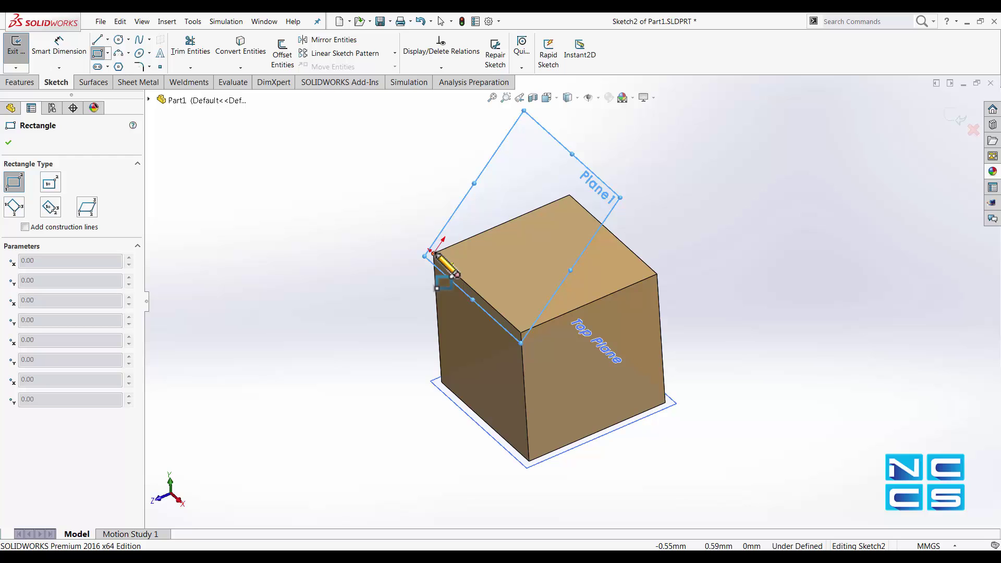
left_click(429, 253)
left_click(585, 261)
middle_click_drag(586, 261, 710, 312)
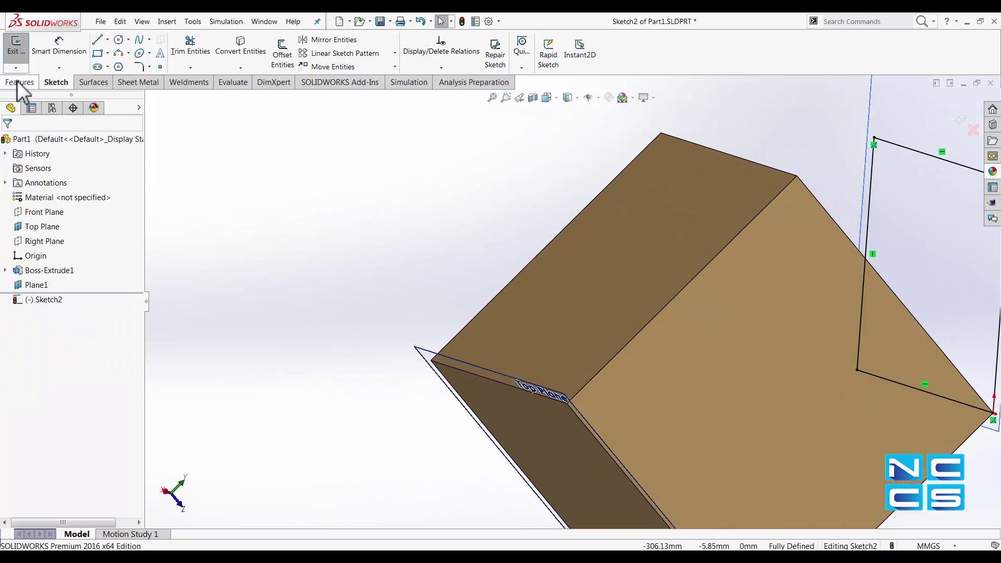
Extrude the rectangle Up To Surface, ending at the cube's top face
left_click(20, 83)
left_click(35, 60)
middle_click_drag(883, 320, 766, 396)
left_click(97, 216)
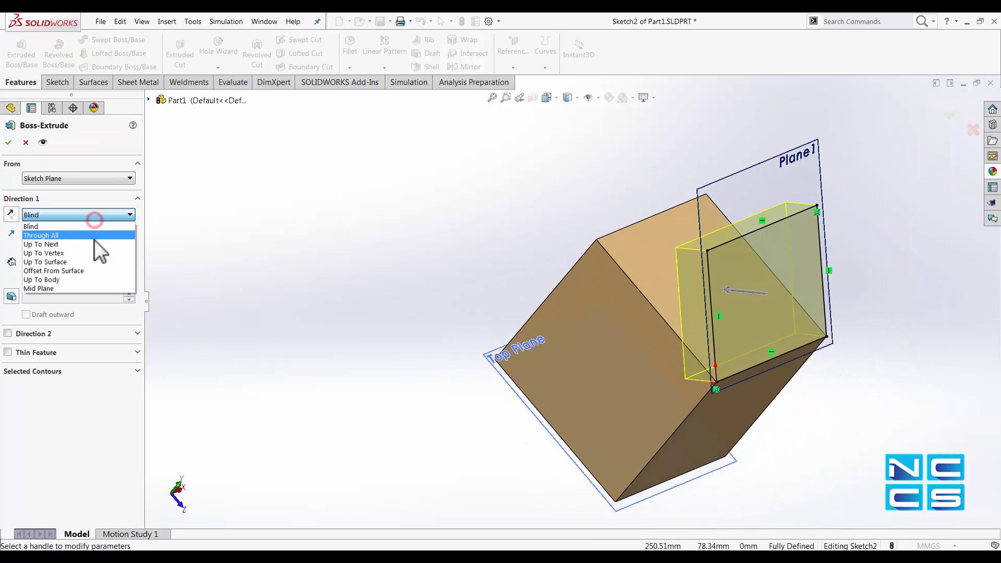
left_click(95, 261)
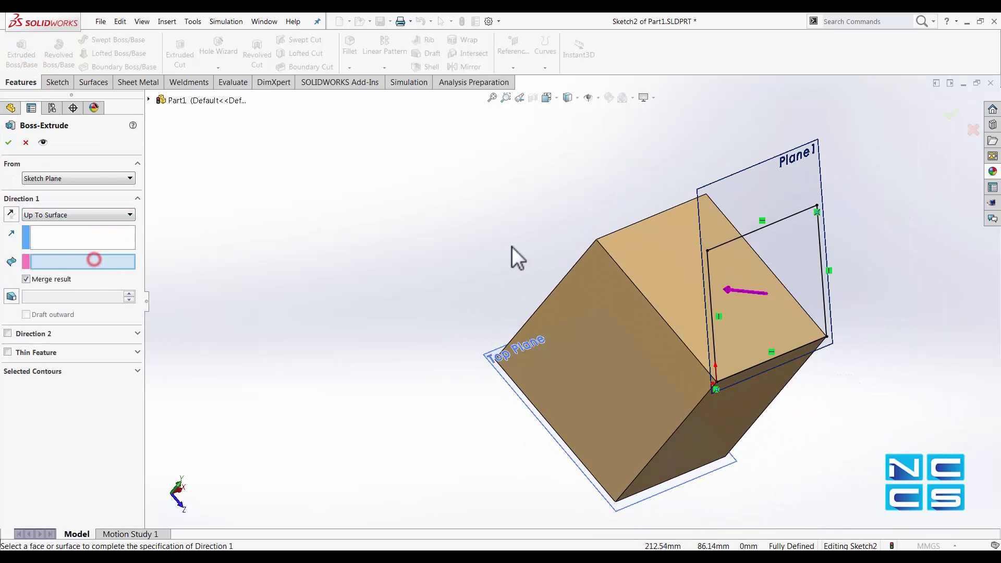
left_click(652, 265)
left_click(9, 143)
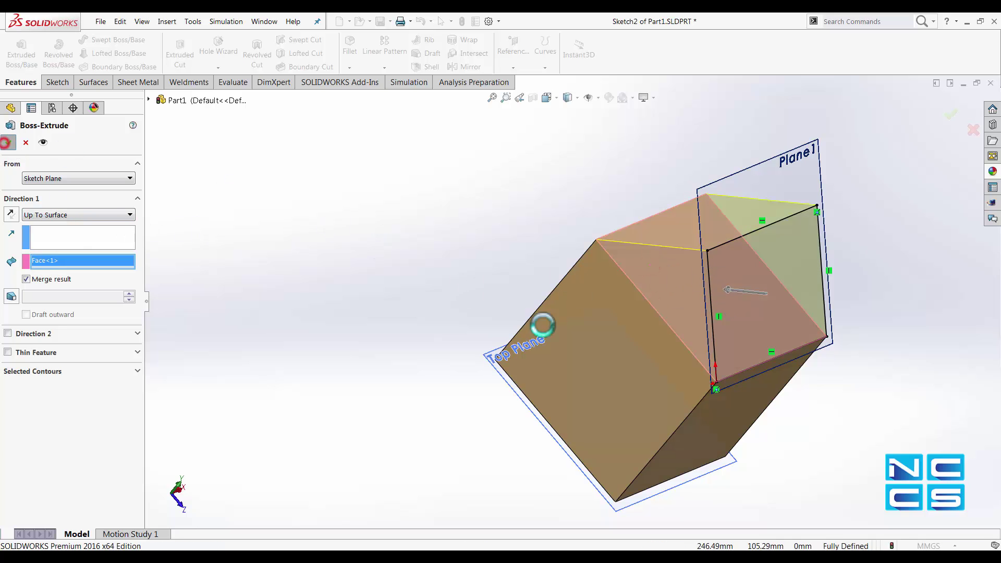
middle_click_drag(845, 432, 721, 301)
Switch to the Isometric view and zoom to fit the whole roofed cube
left_click(551, 96)
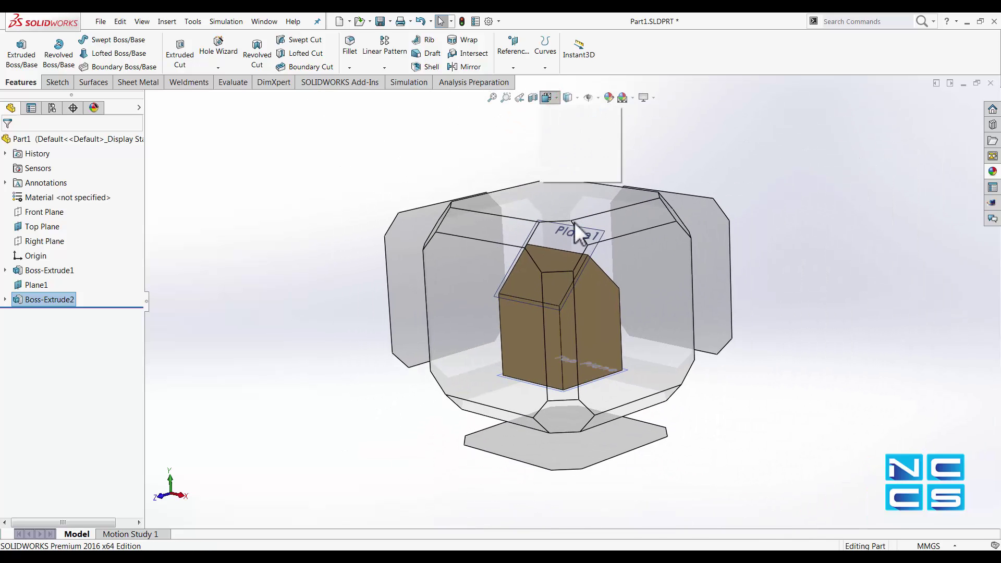
left_click(559, 234)
left_click(797, 255)
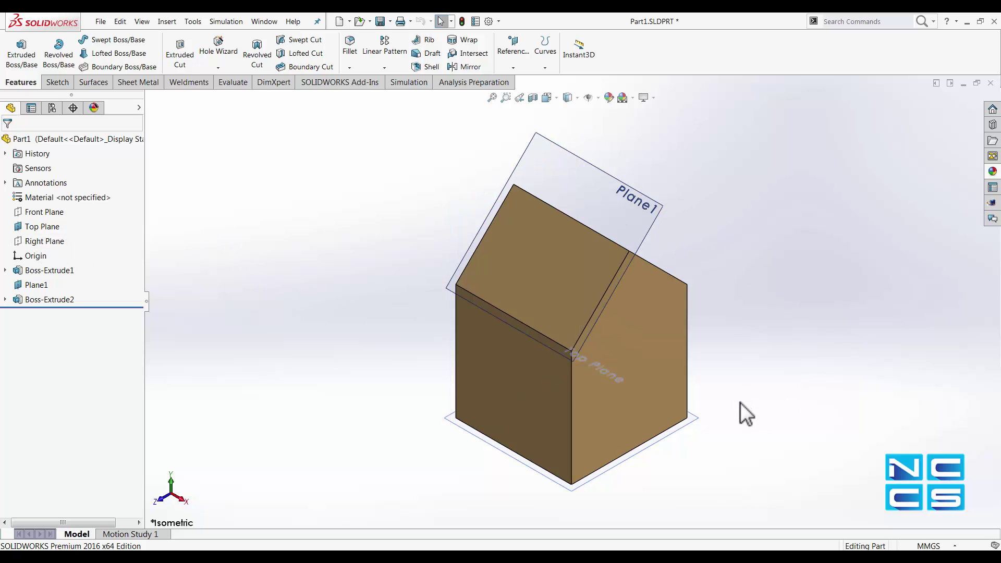
key("z")
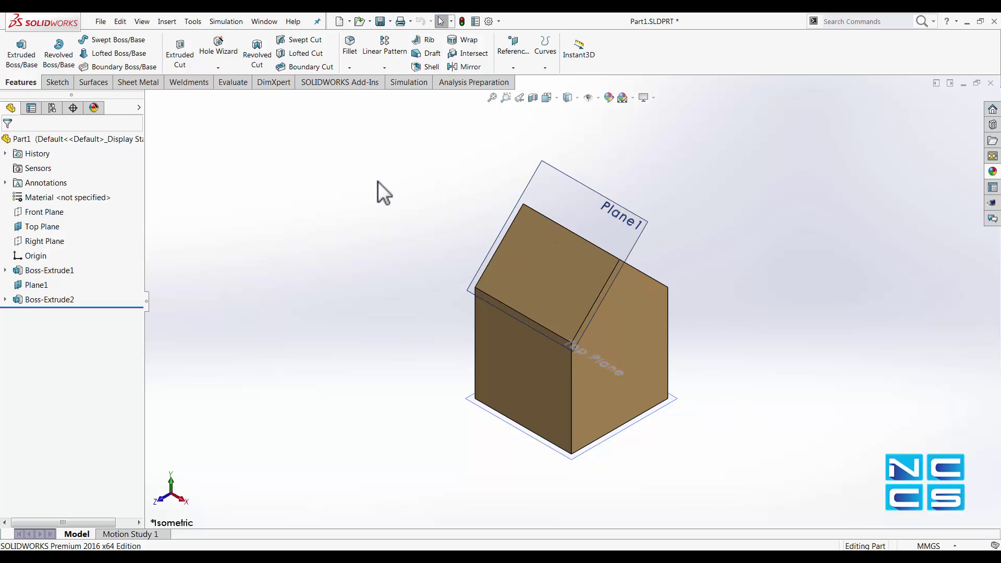
Start a new plane from Plane1 at 90deg through the roof's lower edge
left_click(642, 235)
left_click_drag(549, 204, 514, 202, "ctrl")
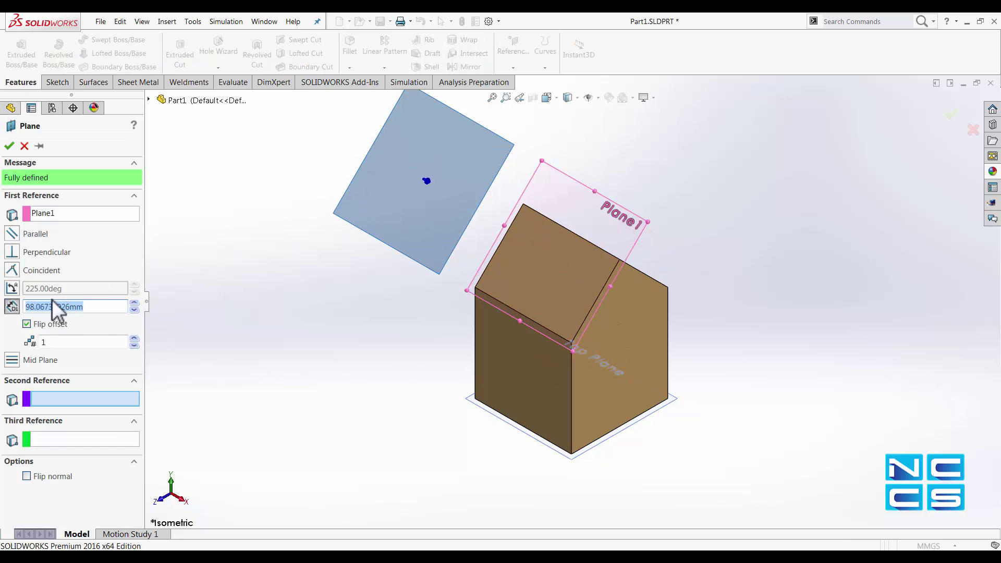
left_click(12, 290)
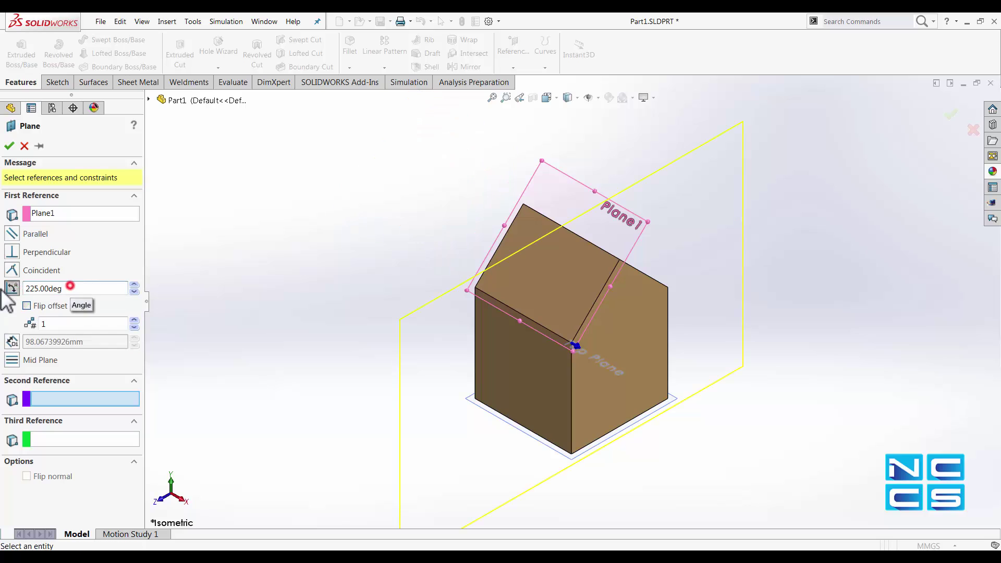
type("90")
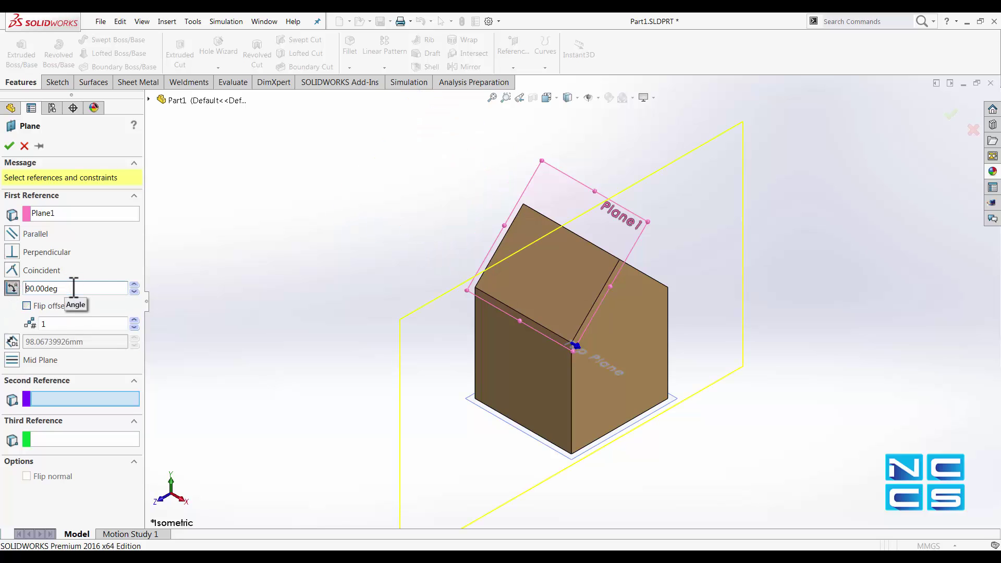
left_click(509, 309)
middle_click_drag(364, 418, 492, 417)
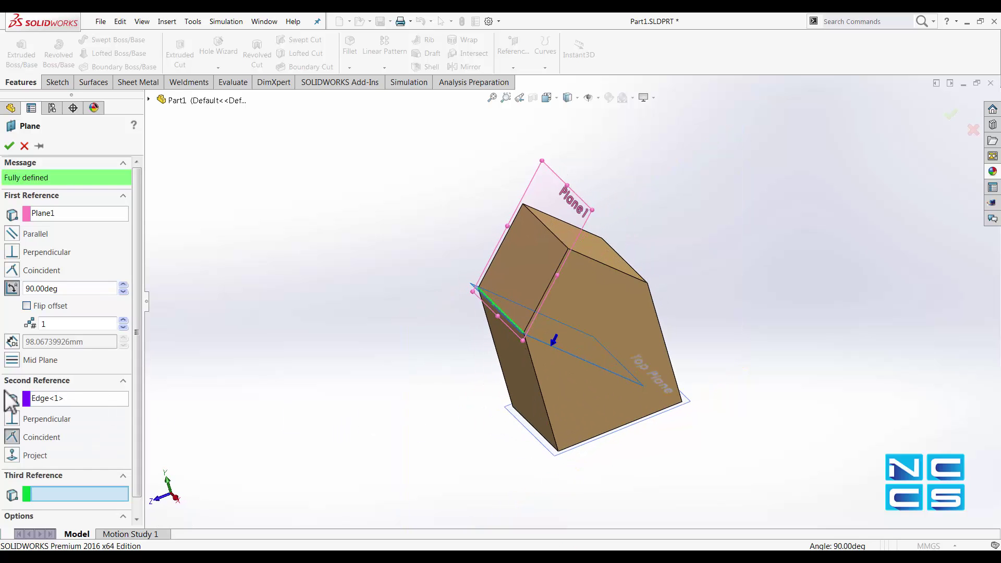
Flip the offset and accept the plane as Plane2
left_click(26, 305)
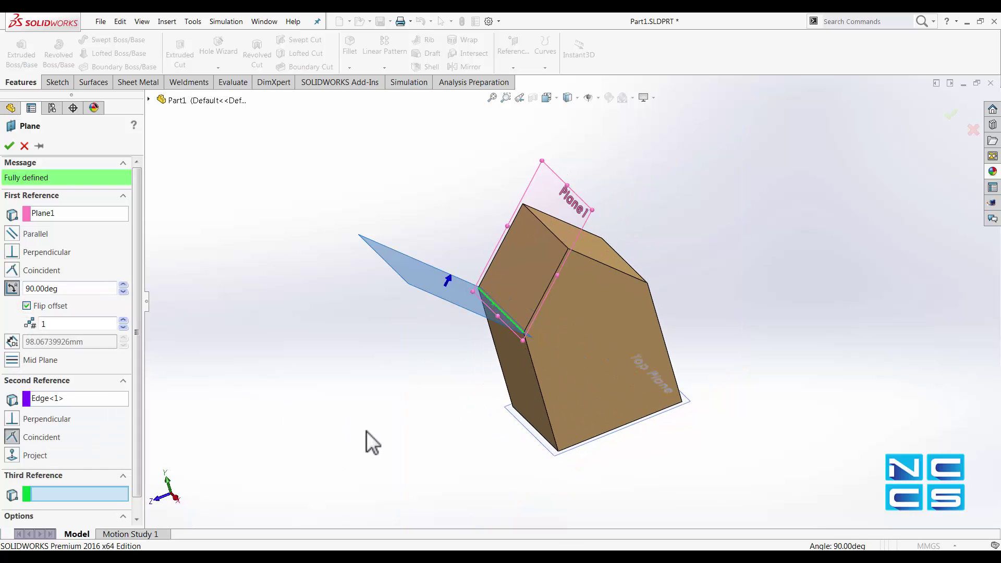
middle_click_drag(372, 442, 418, 415)
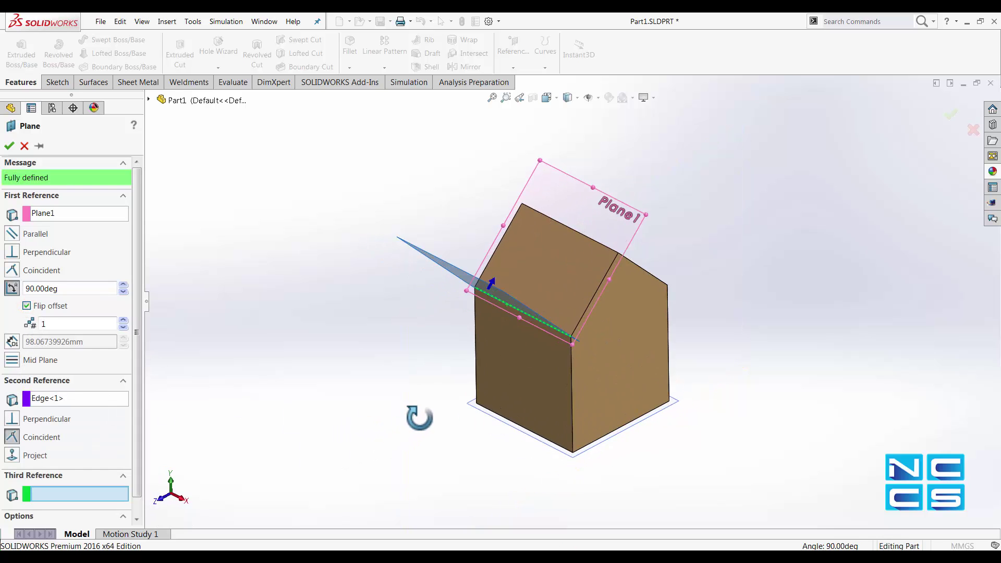
left_click(9, 146)
middle_click_drag(297, 261, 295, 318)
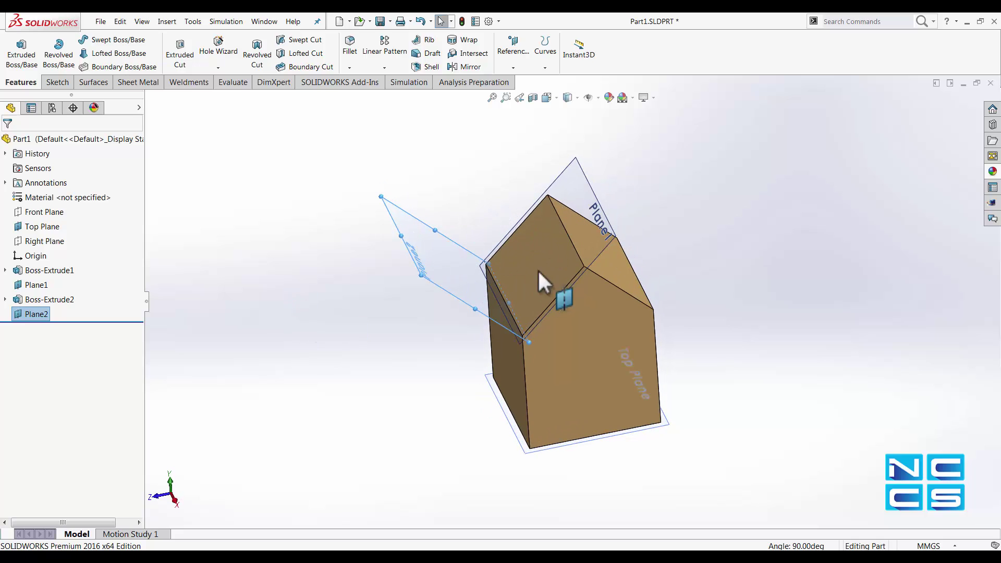